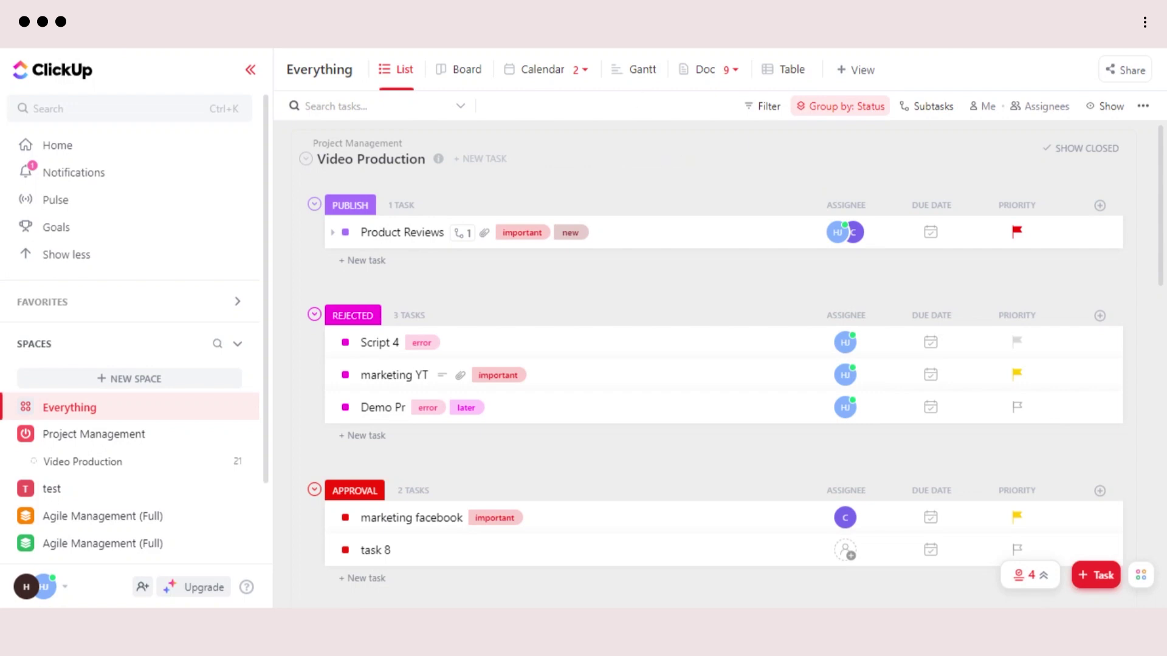
- Start adding a new workspace from the profile menu, then cancel without creating it
mouse_move(265, 126)
mouse_down()
mouse_move(259, 210)
mouse_move(258, 125)
mouse_up()
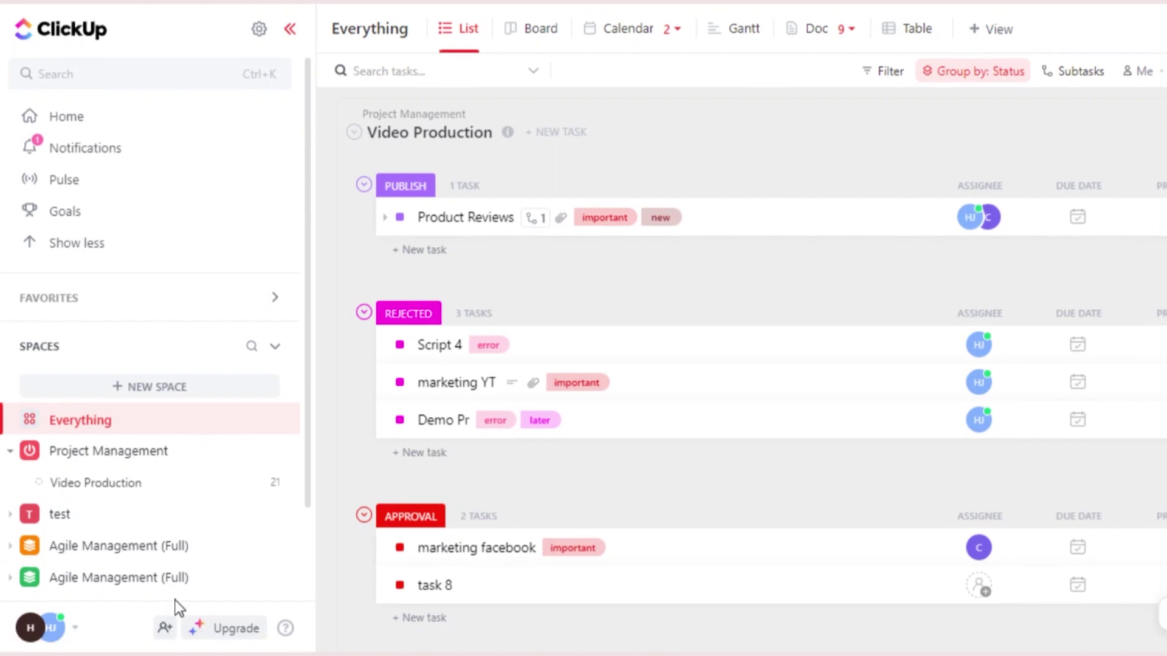
drag(310, 182, 300, 23)
click(68, 631)
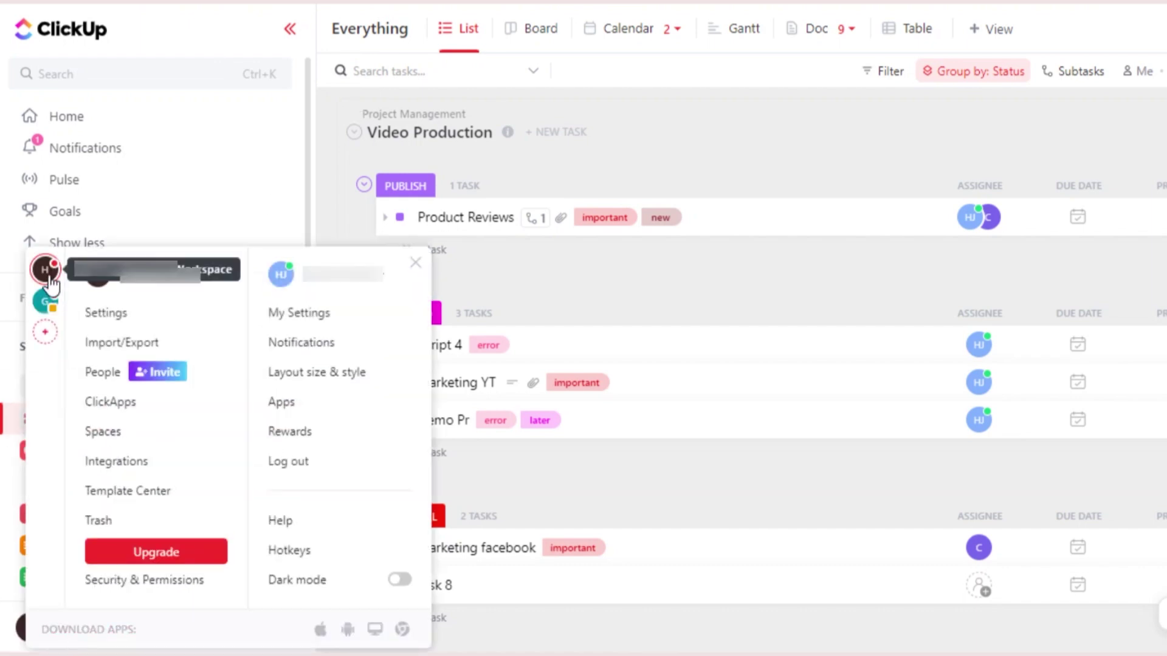
click(46, 334)
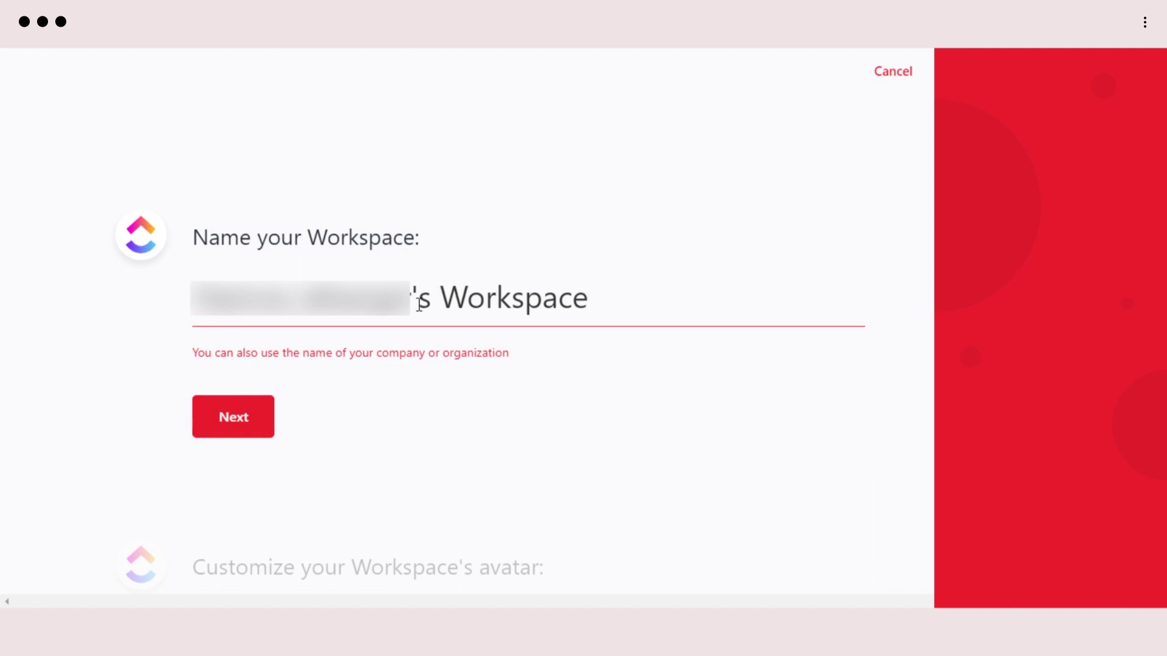
click(902, 76)
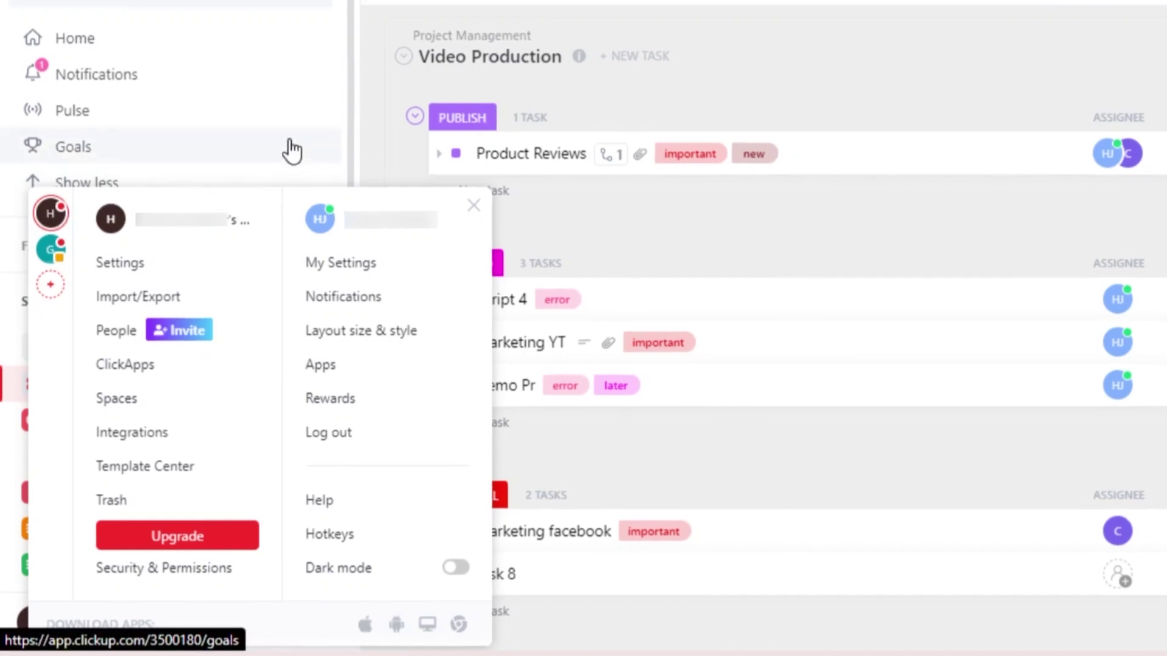
- From the Goals page, start a new space and name it 'New Space 3'
click(291, 151)
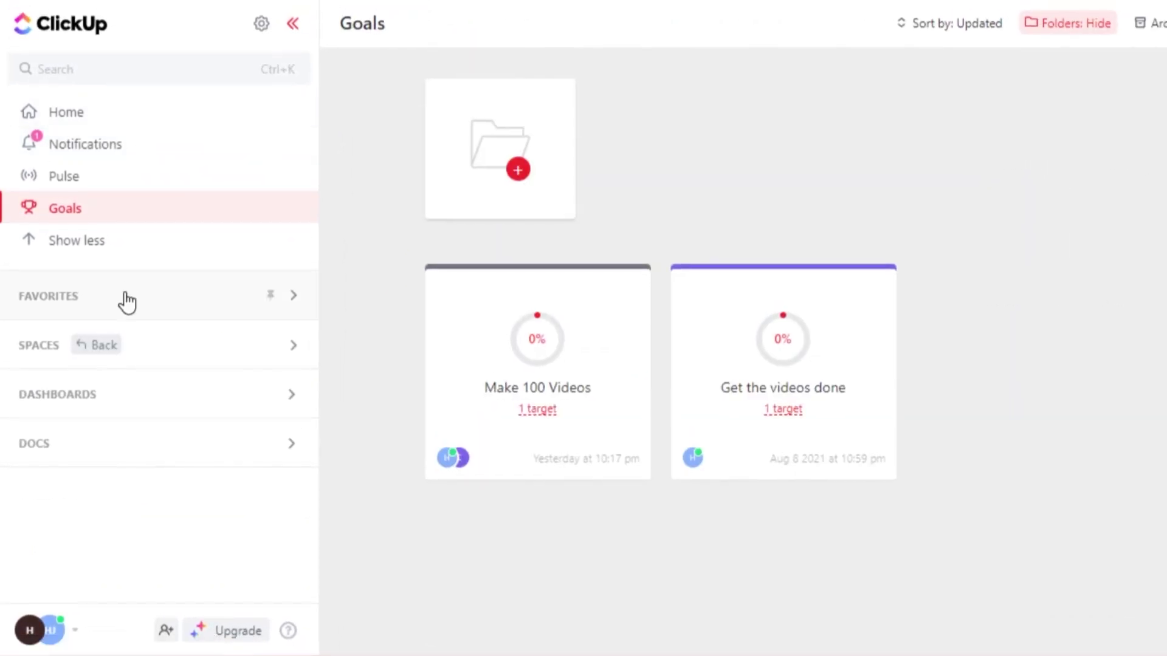
click(174, 357)
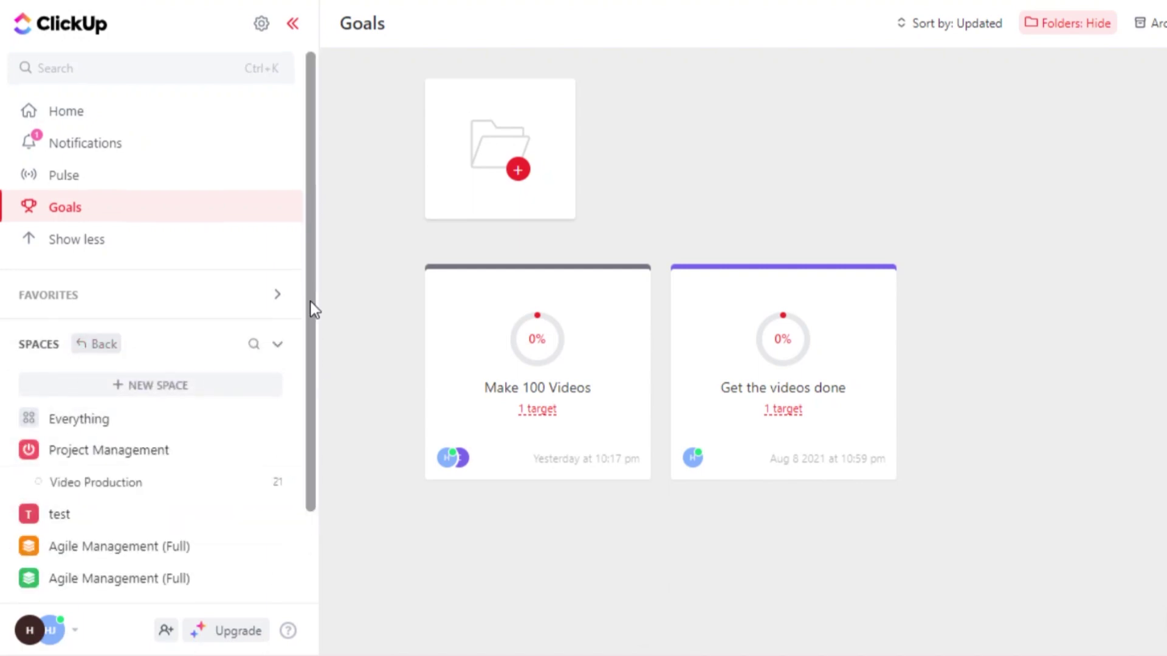
drag(313, 309, 258, 341)
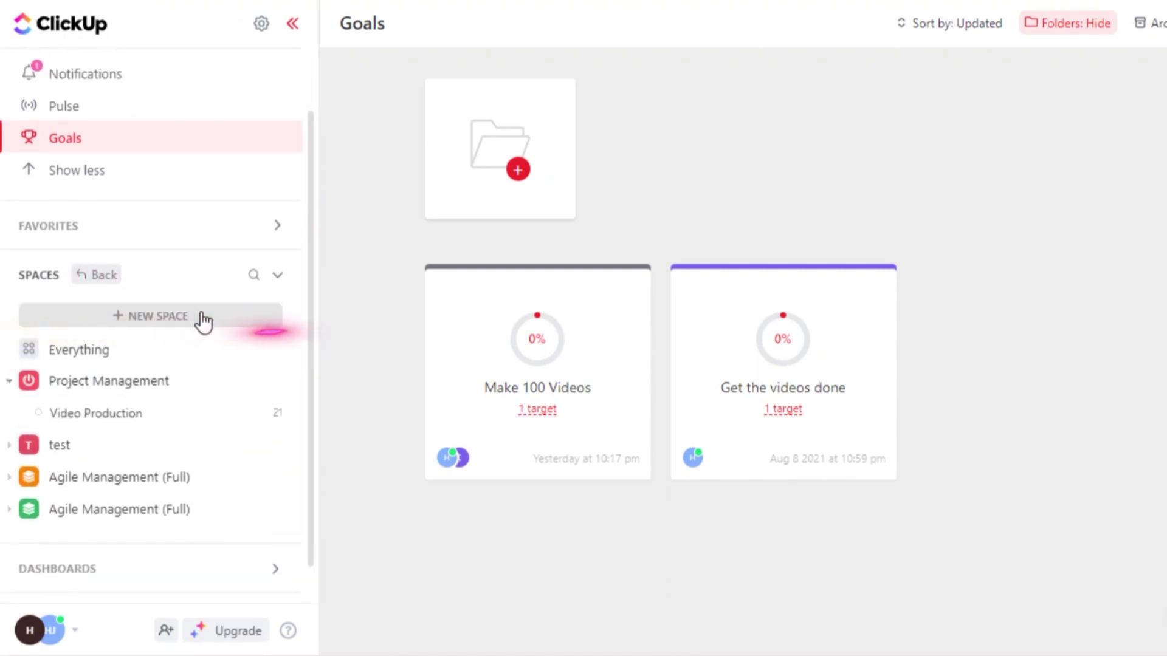
click(201, 315)
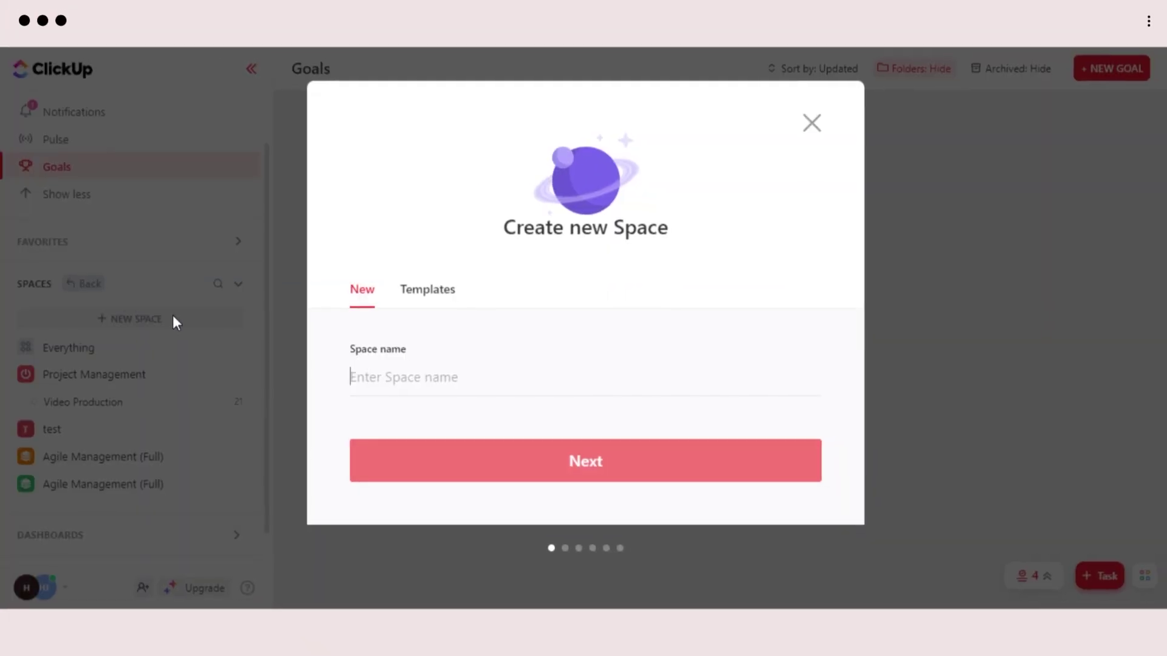
click(395, 380)
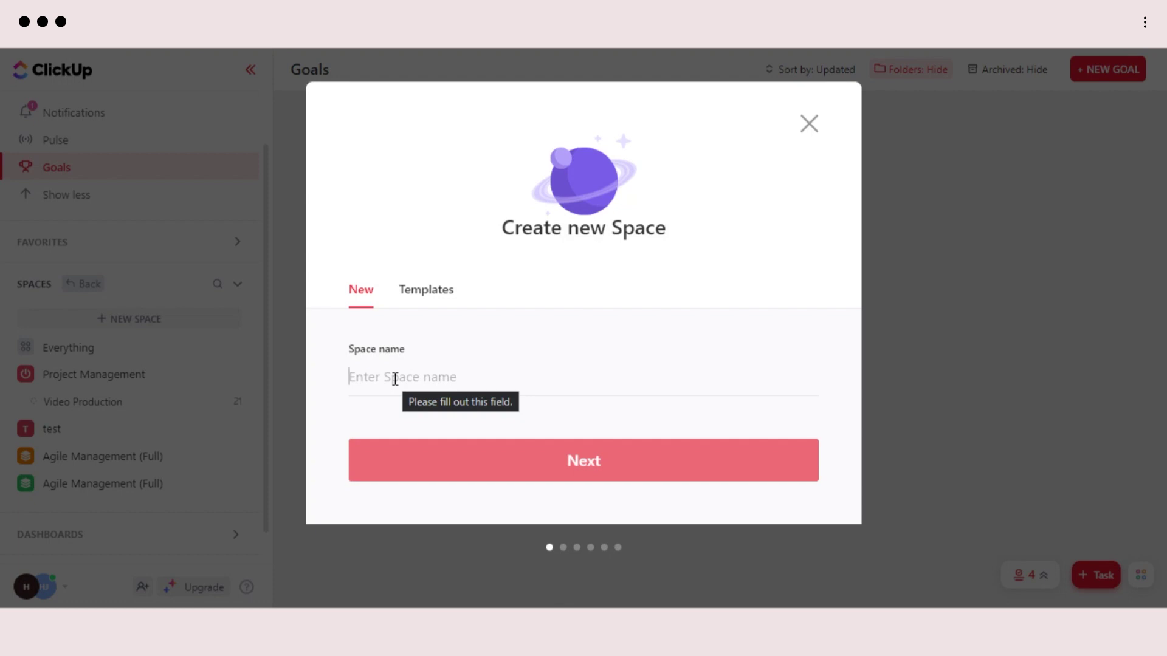
text(New Space 3)
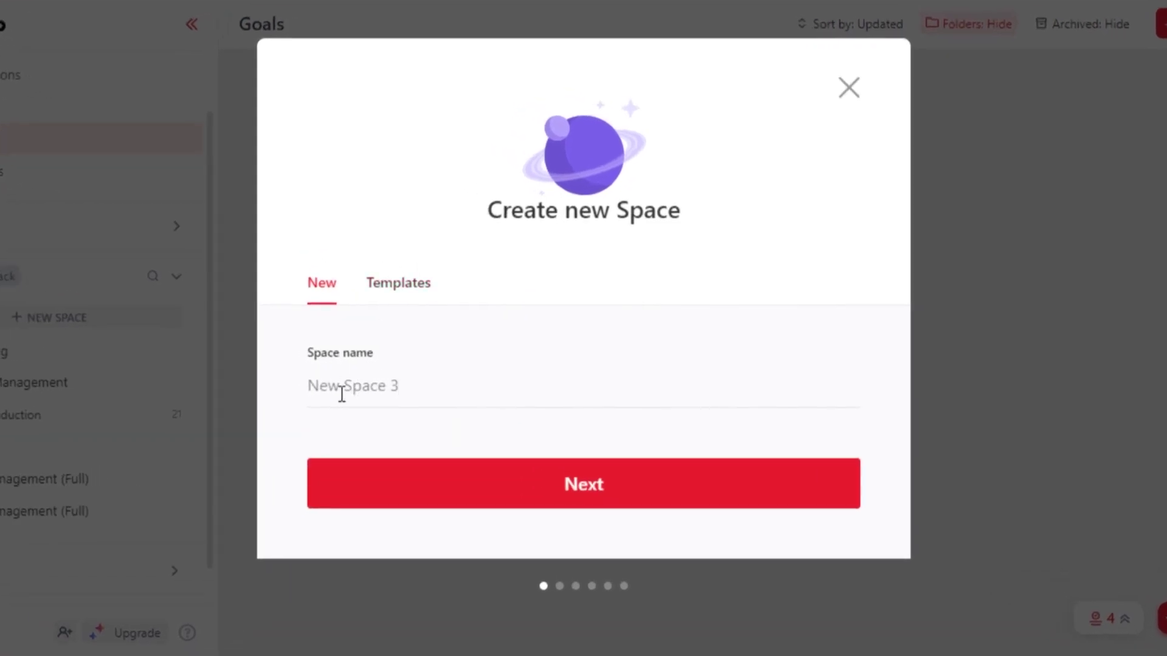
- Browse the space templates and open the Project Management template details
click(399, 291)
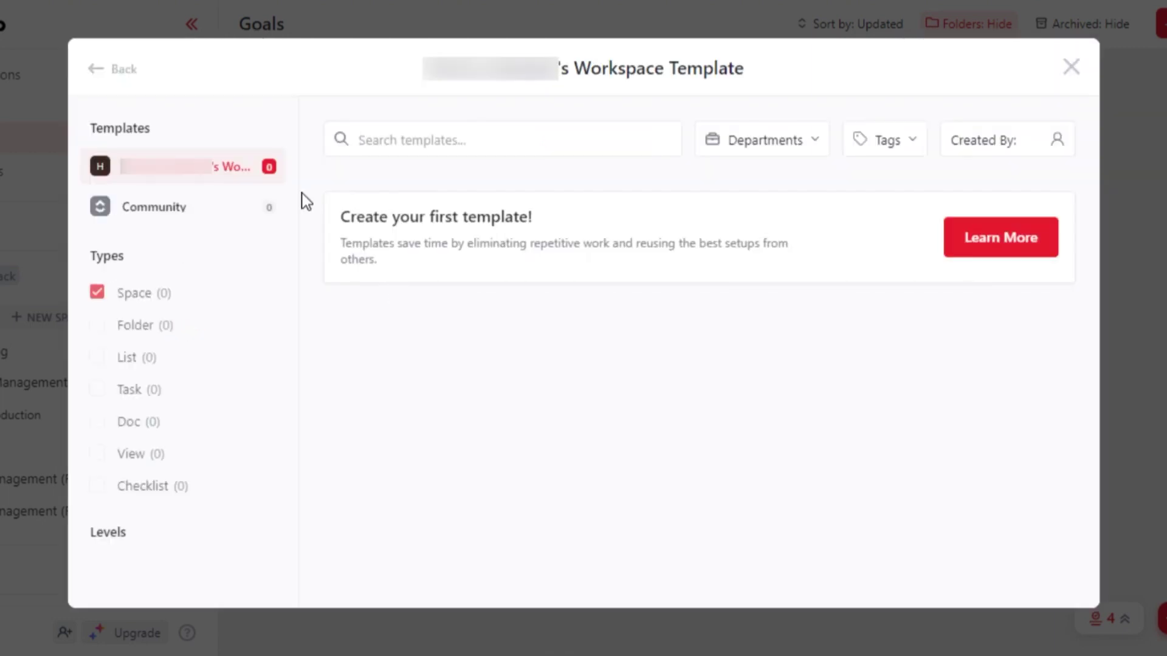
scroll(291, 339, down, 2)
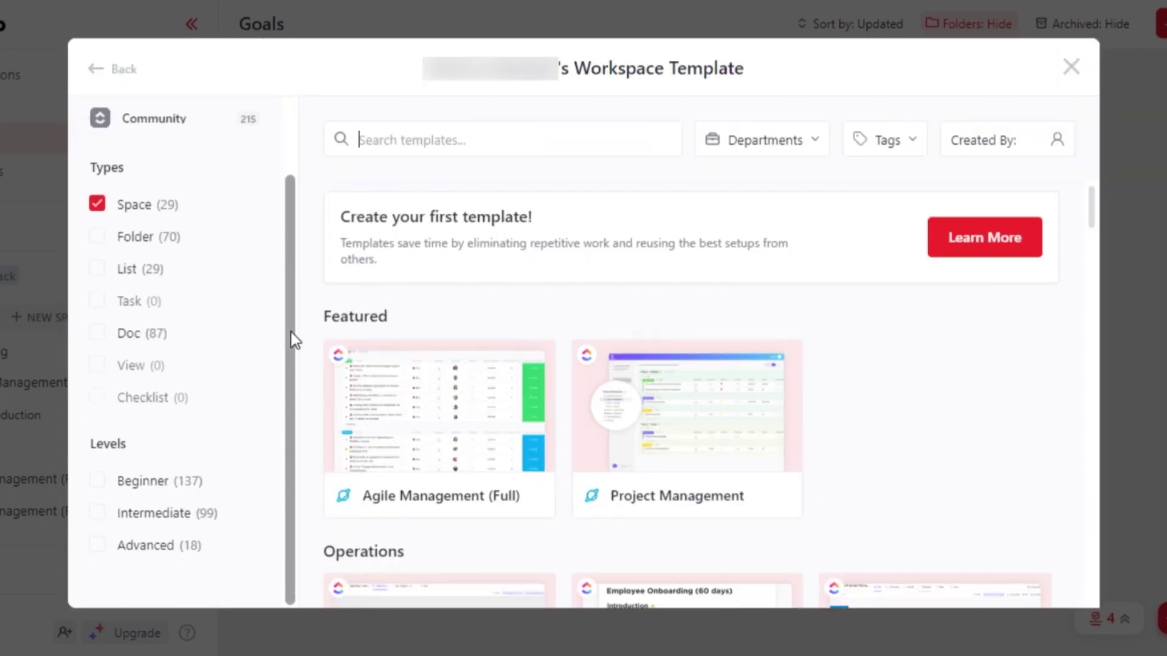
scroll(290, 340, up, 2)
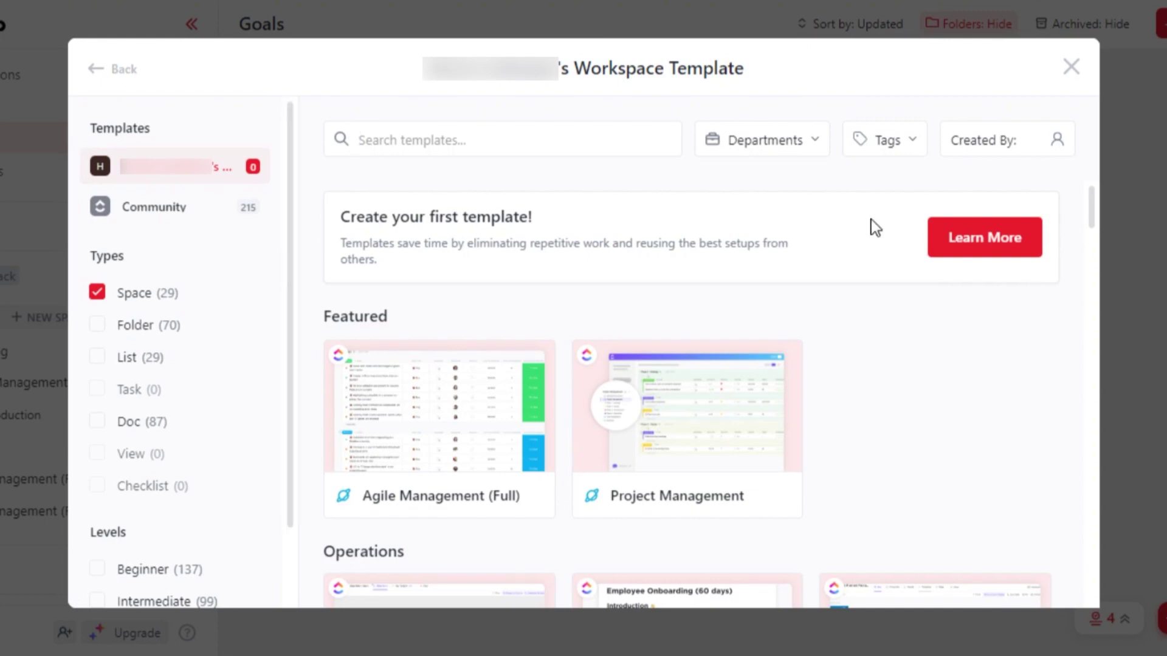
mouse_move(1095, 203)
mouse_down()
mouse_move(1096, 232)
mouse_move(1095, 214)
mouse_up()
mouse_move(737, 329)
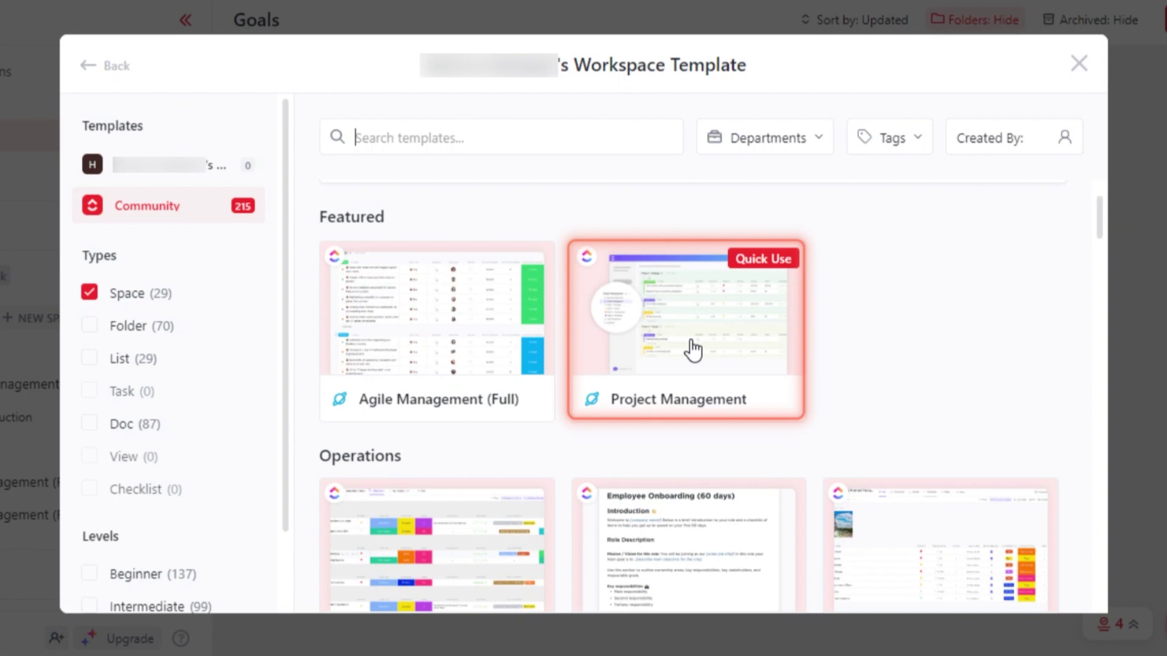
click(693, 350)
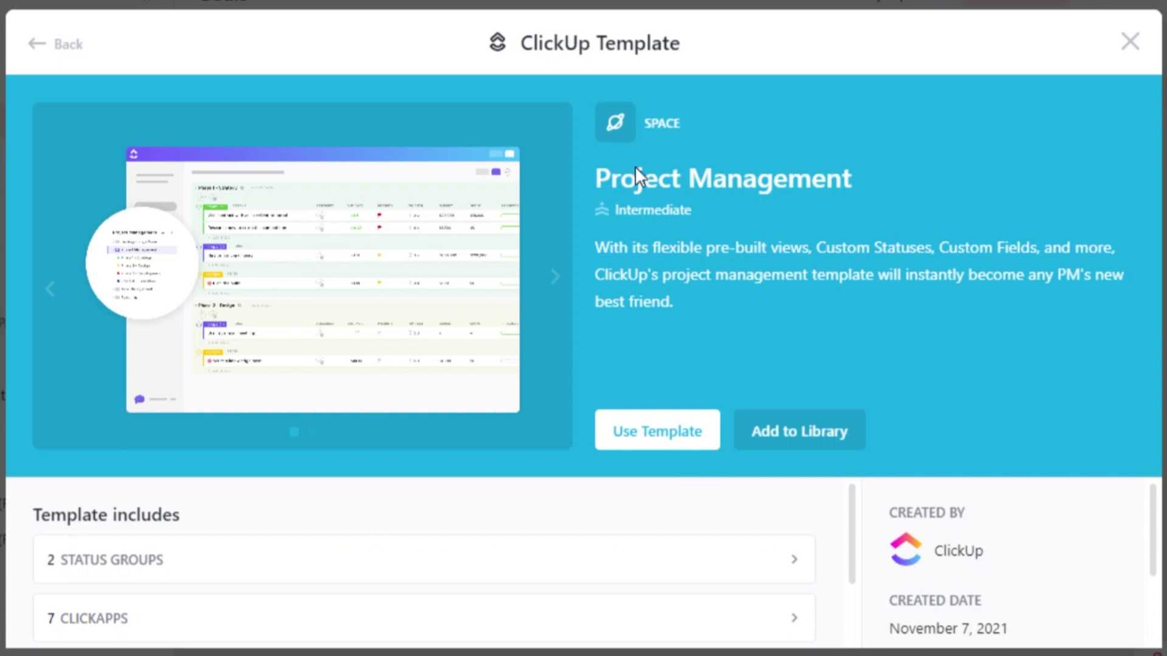
- Create a space named 'My Space' from the Project Management template
click(662, 407)
click(446, 173)
text(My S)
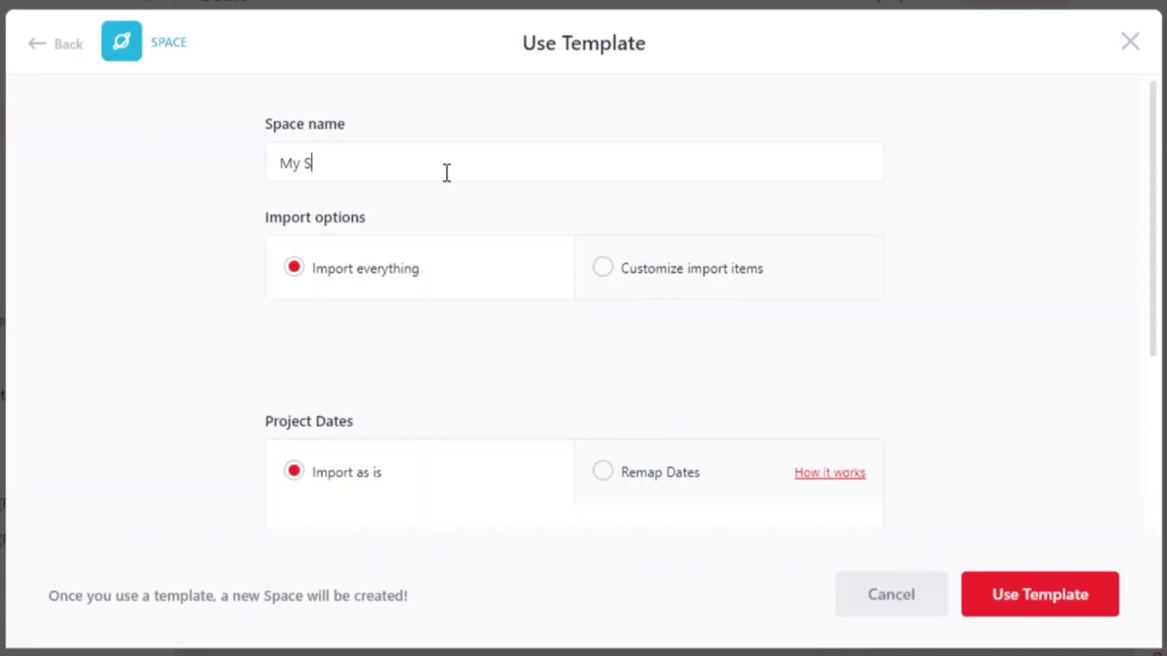
text(pace)
click(1031, 613)
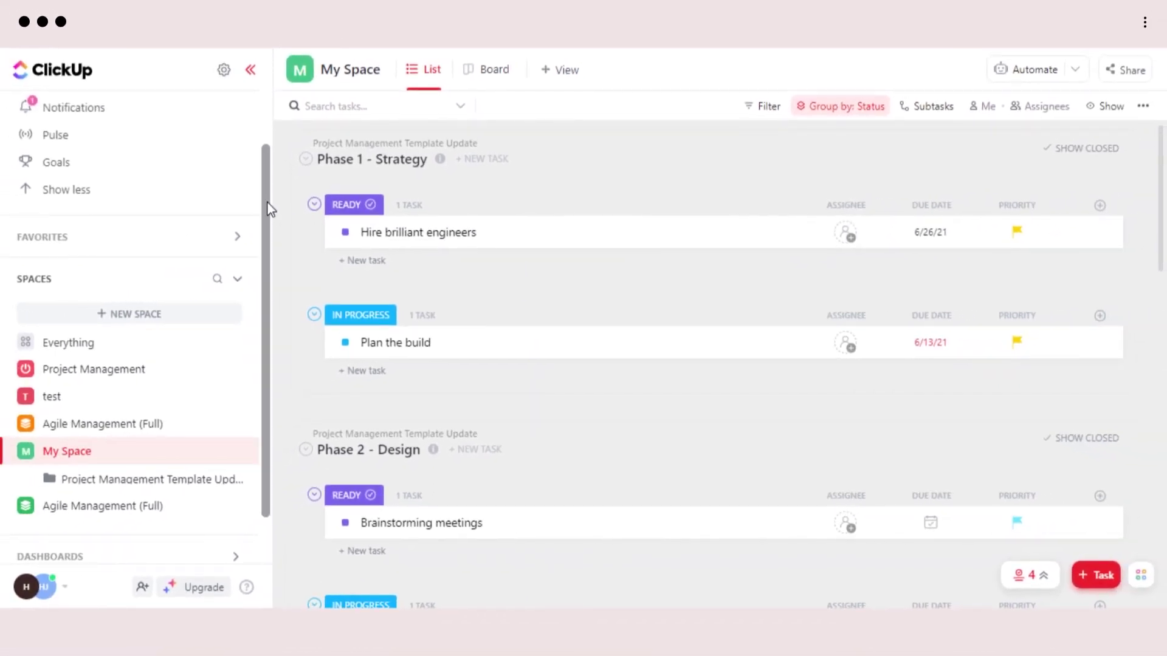
drag(267, 201, 270, 252)
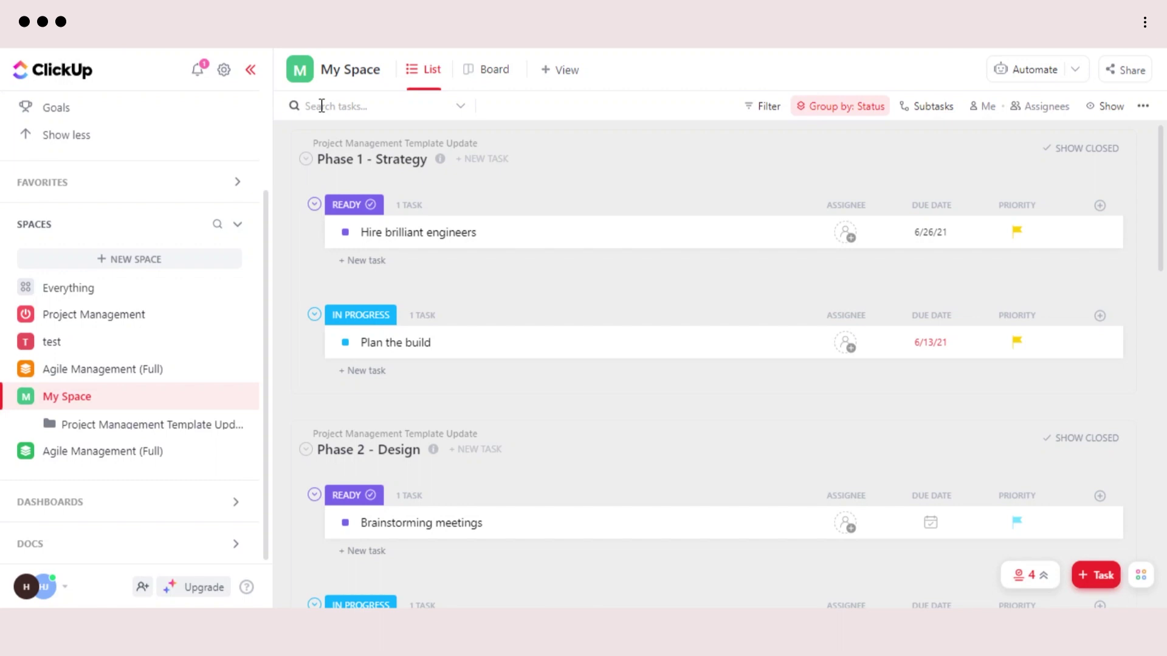
scroll(271, 263, up, 3)
scroll(271, 263, down, 3)
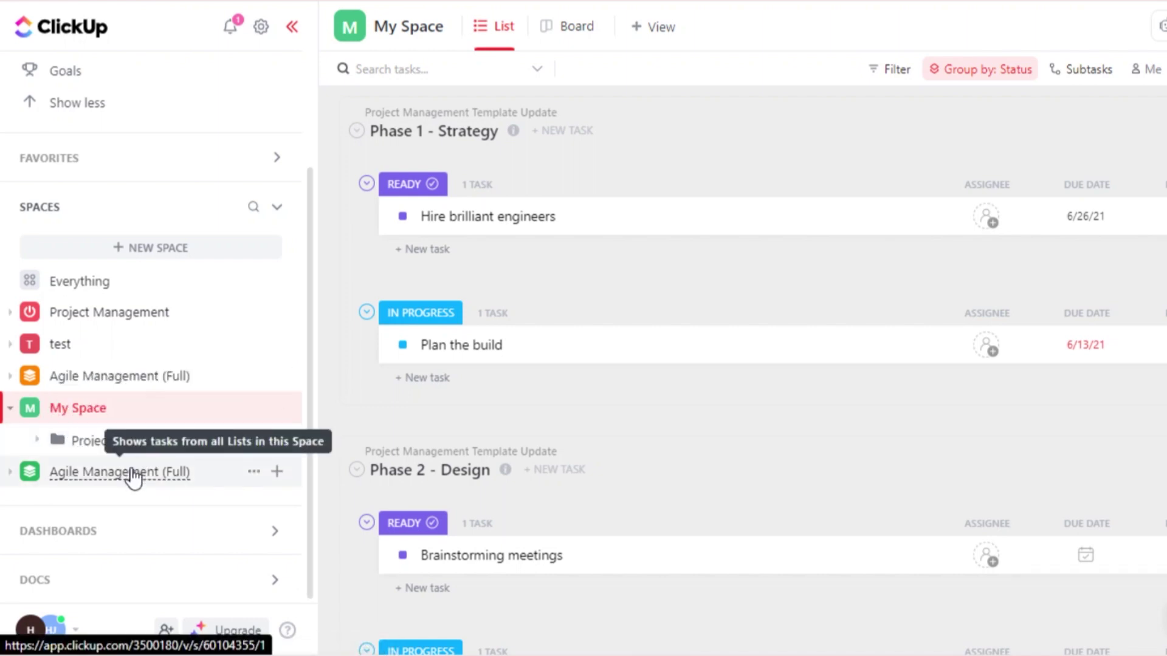
- Open the Agile Management (Full) space and scroll through its Product Management epics and folders
click(54, 480)
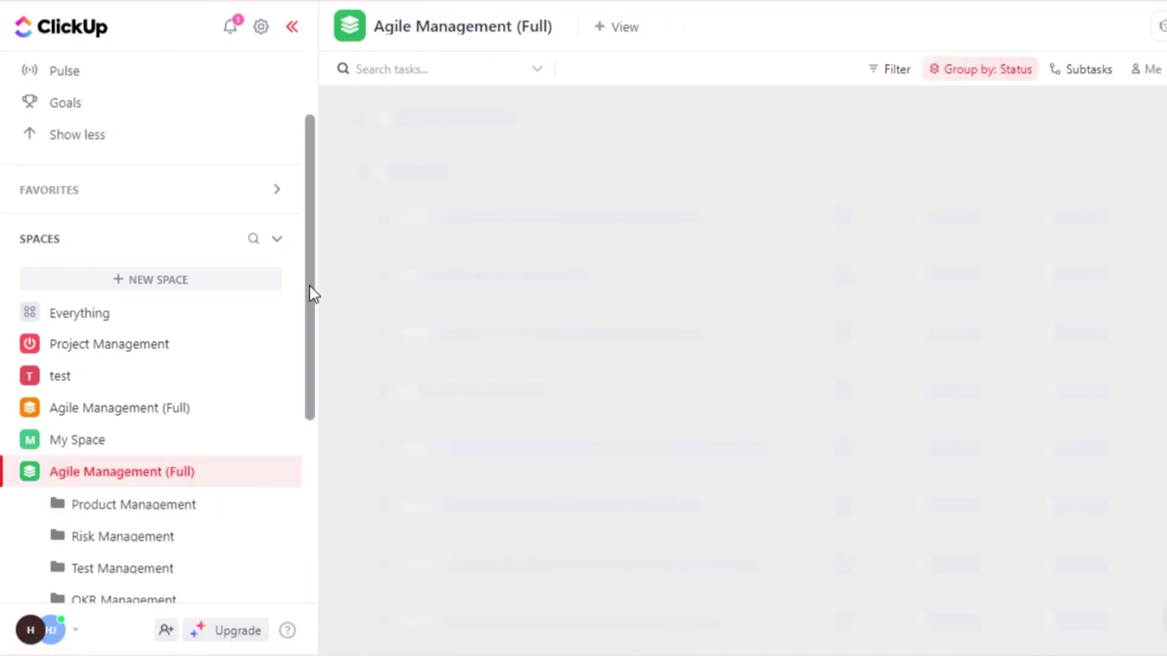
scroll(236, 425, down, 2)
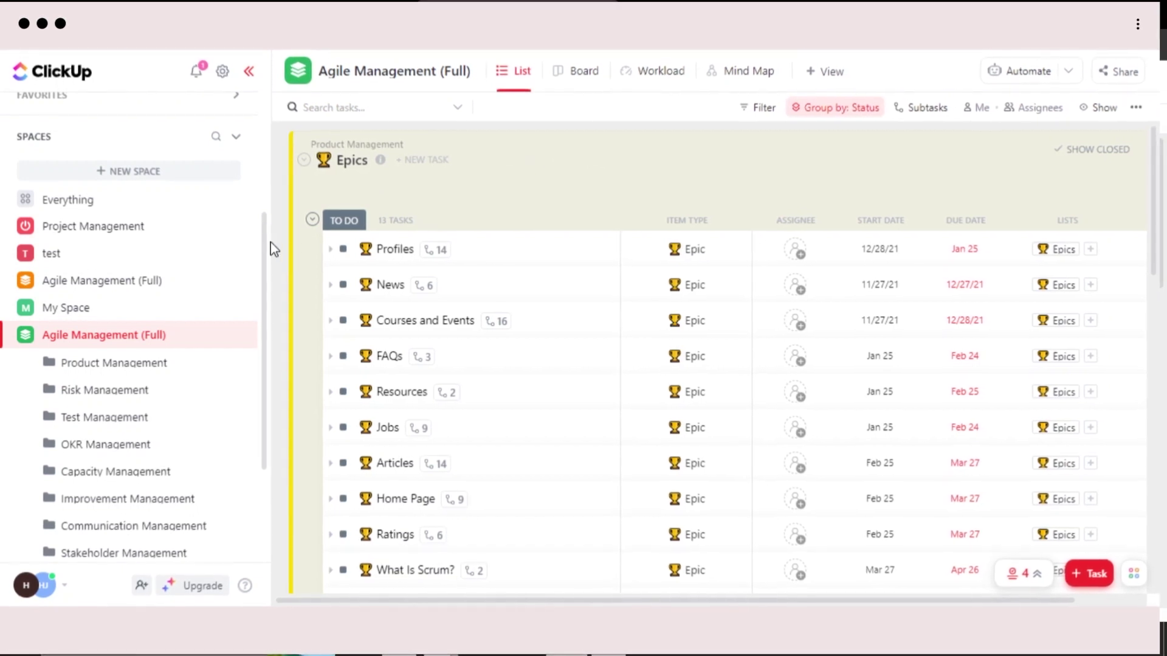
drag(271, 247, 264, 367)
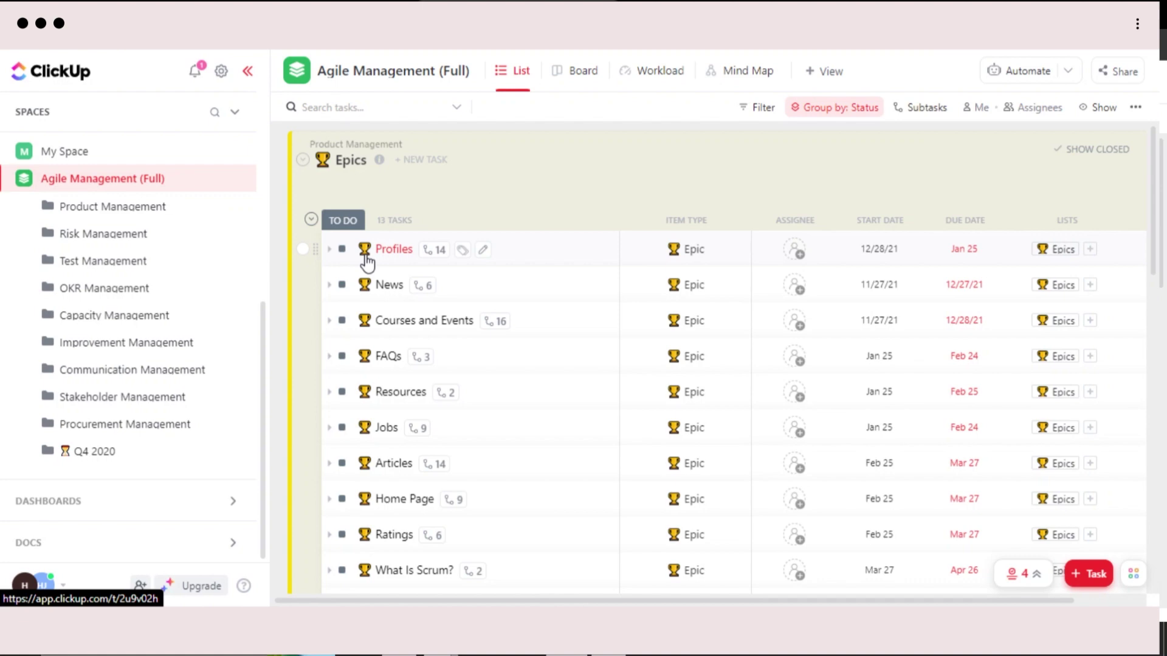
mouse_move(1155, 227)
mouse_down()
mouse_move(1156, 401)
mouse_move(1161, 243)
mouse_up()
click(1161, 243)
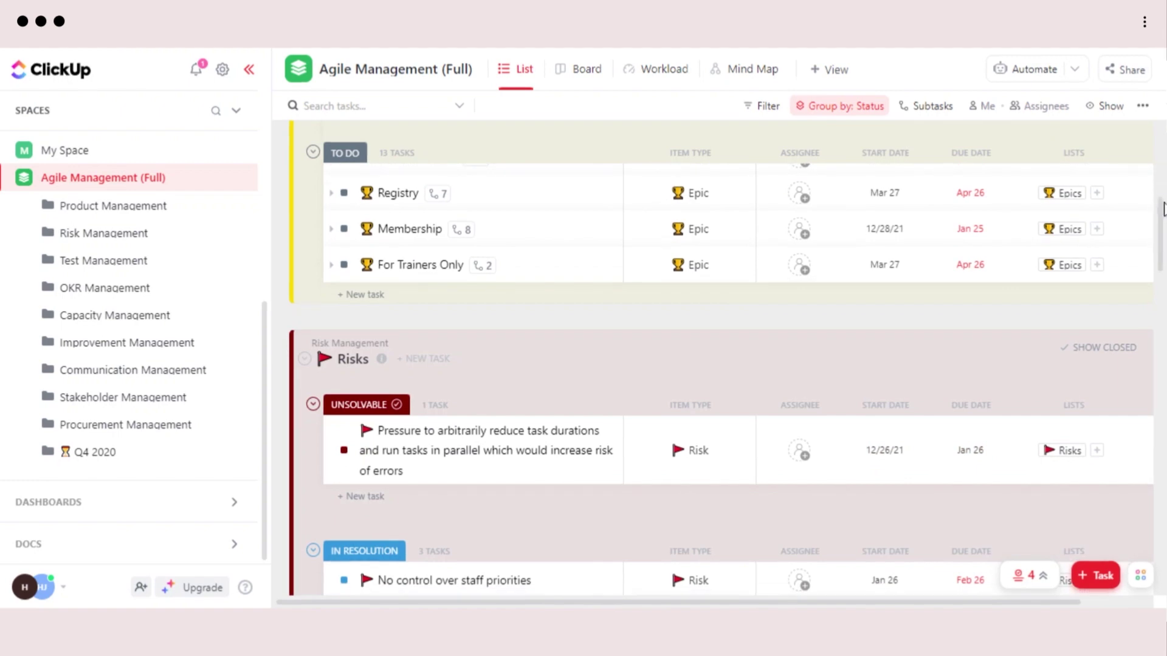
drag(1157, 191, 1164, 139)
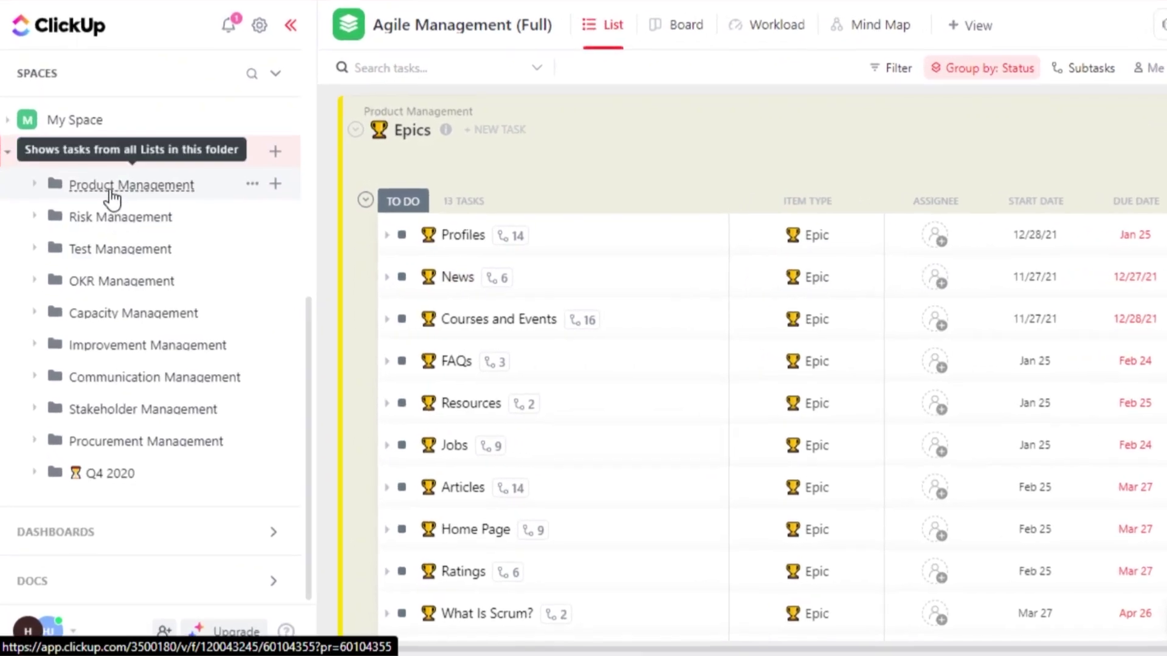
- Open the Product Management folder, then the Risk Management folder, and start a new Test Management item
click(111, 190)
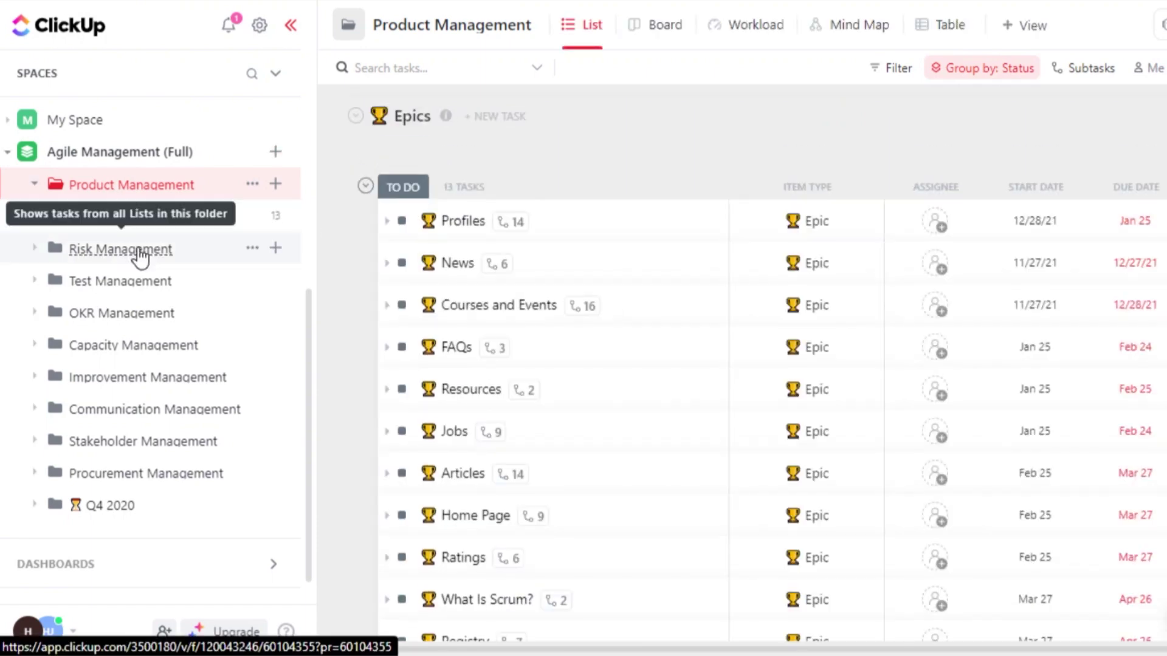
click(140, 251)
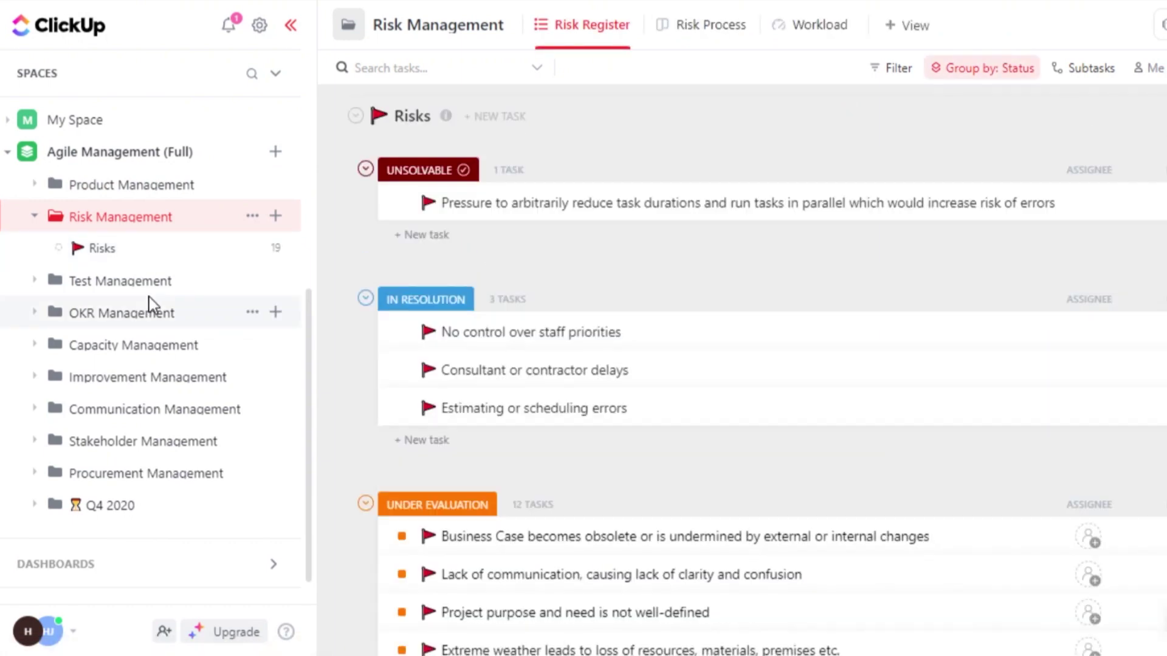
click(276, 282)
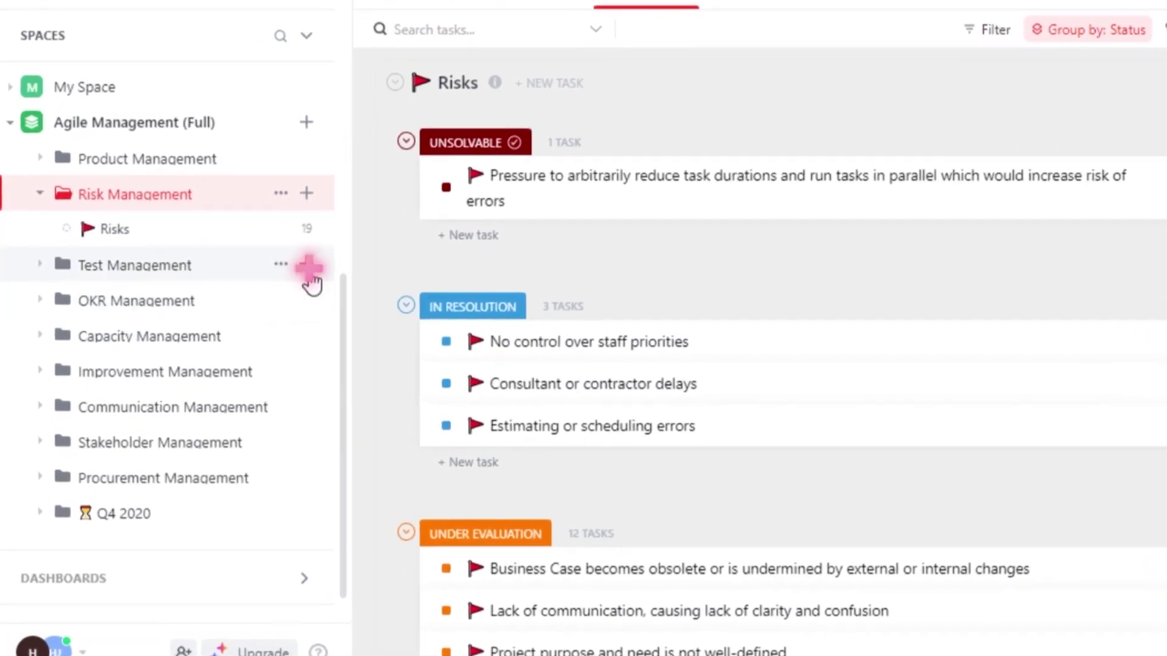
click(309, 269)
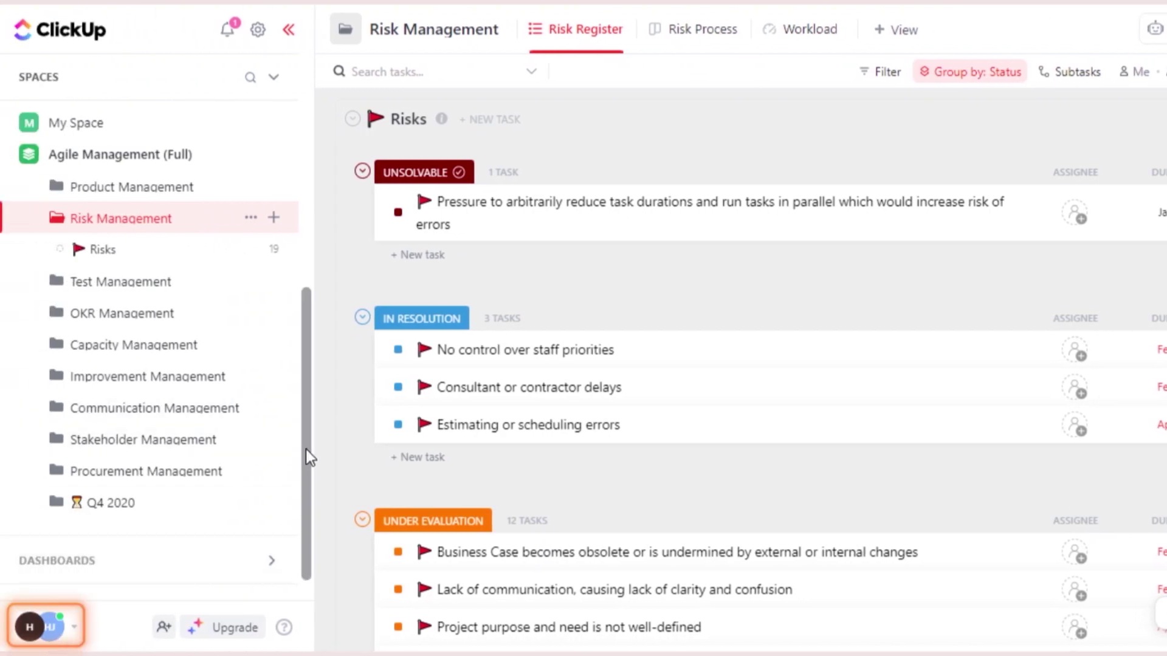
drag(305, 450, 316, 198)
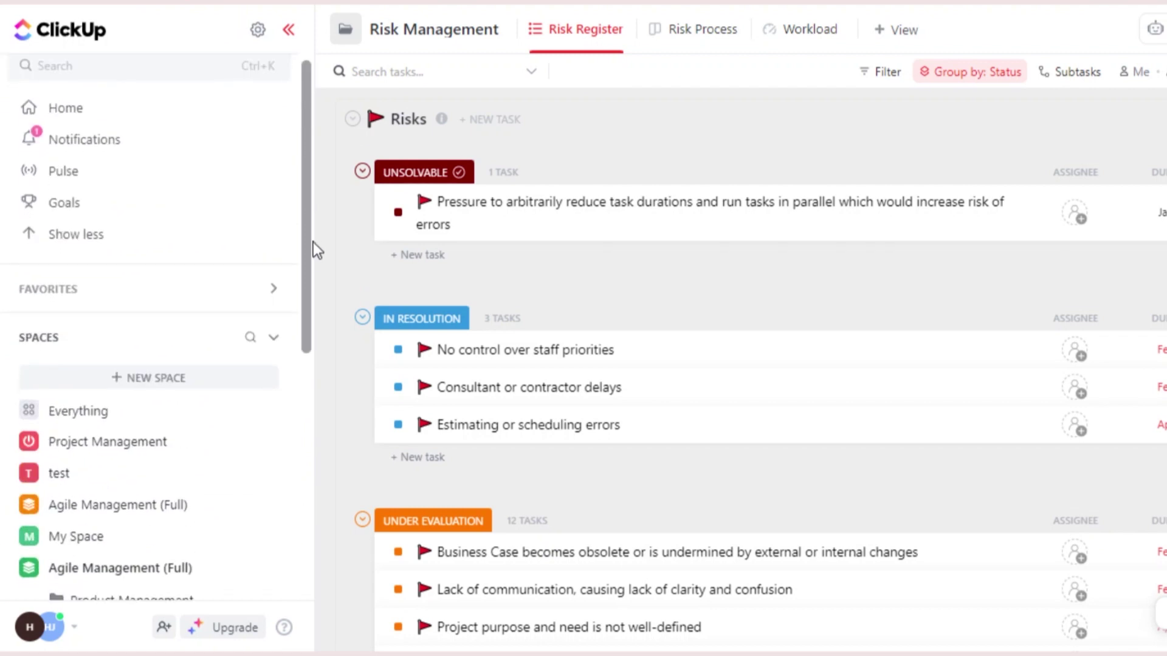
drag(312, 242, 312, 318)
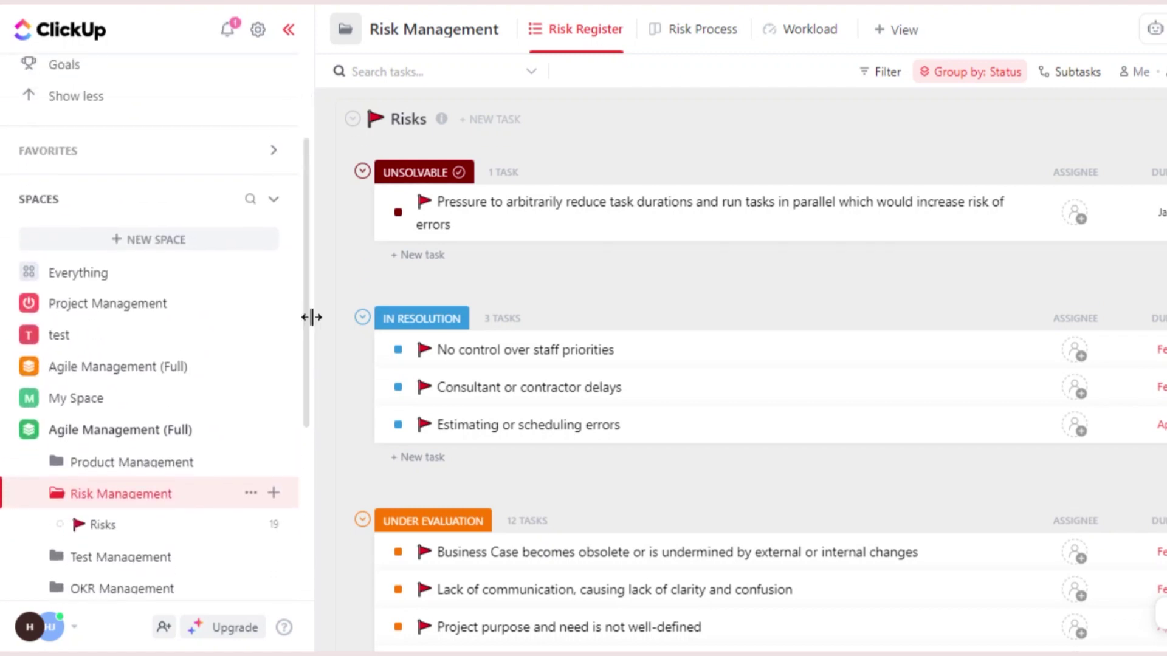
drag(303, 264, 268, 177)
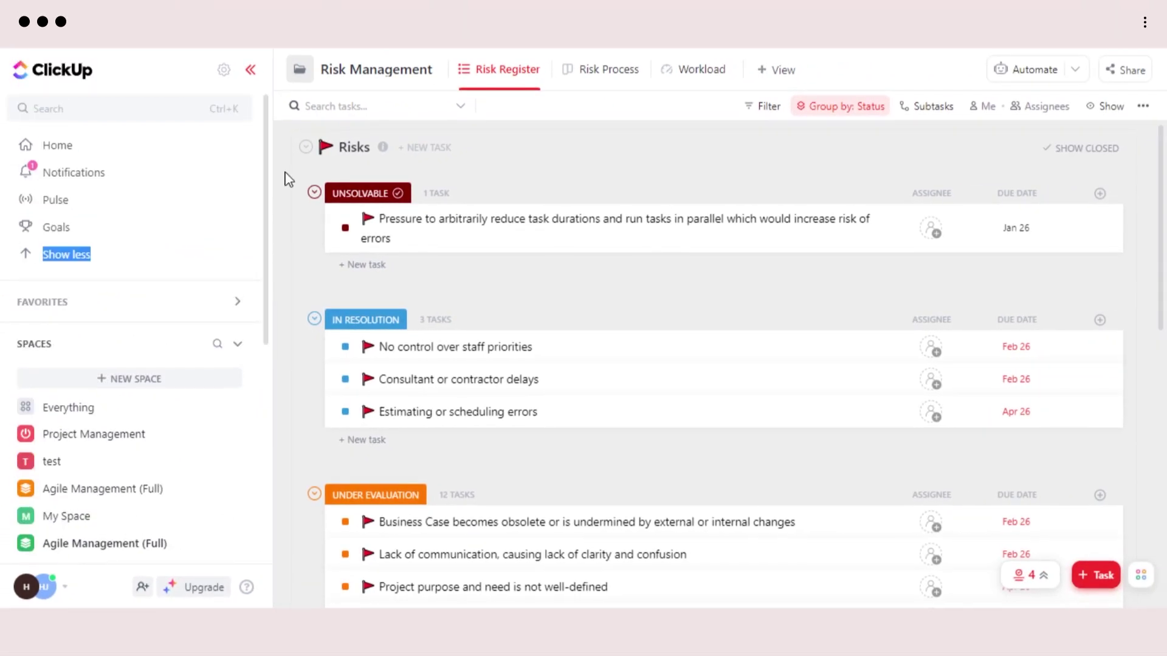
click(289, 179)
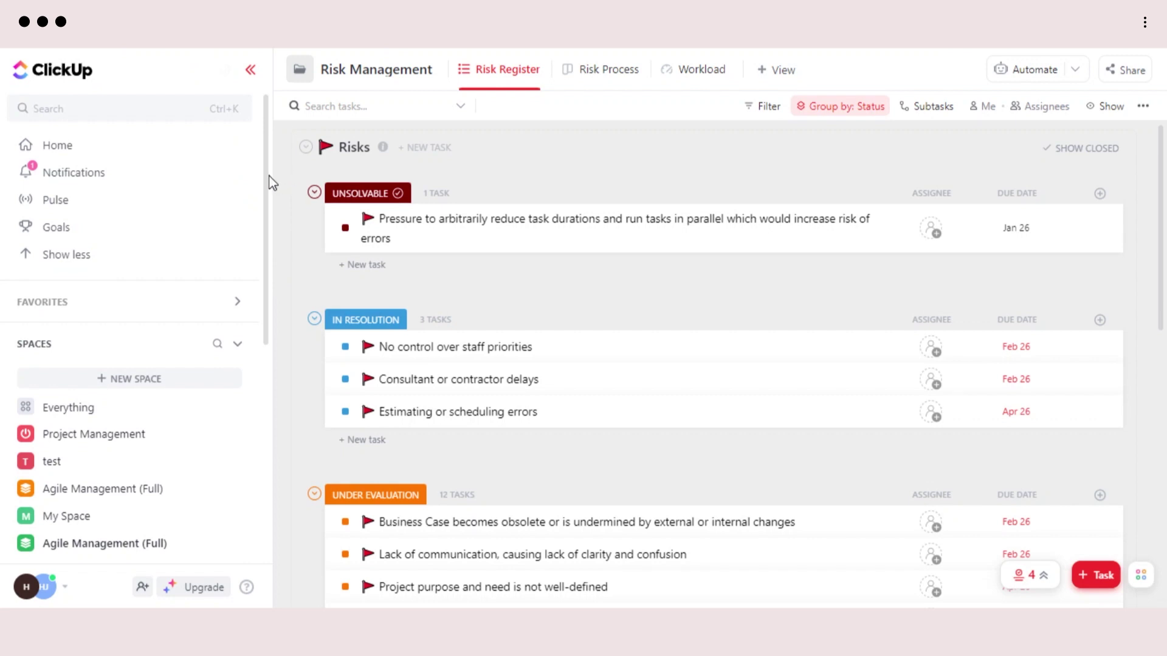
mouse_move(267, 182)
mouse_down()
mouse_move(266, 303)
mouse_move(266, 172)
mouse_up()
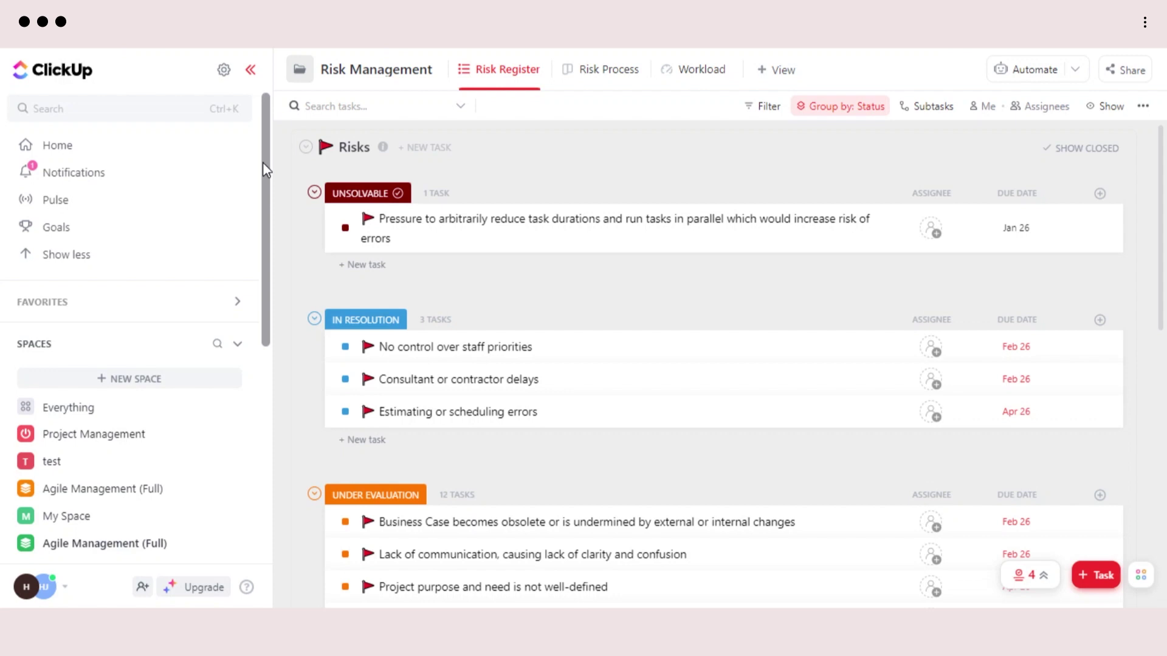
mouse_move(263, 163)
mouse_down()
mouse_move(276, 409)
mouse_move(270, 168)
mouse_up()
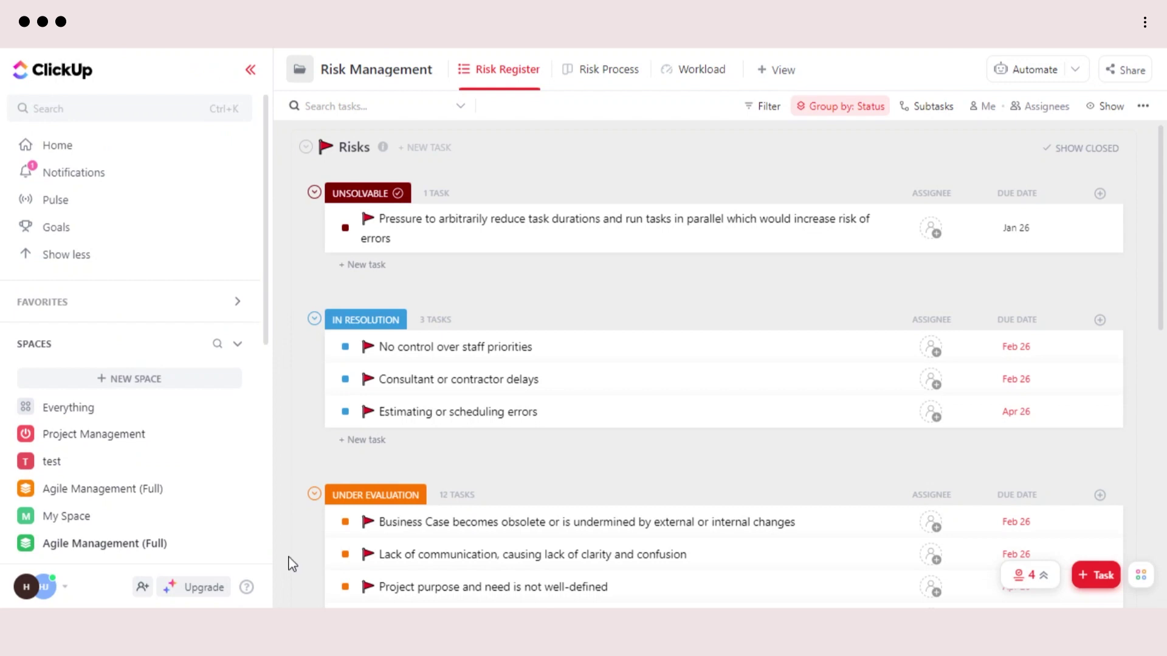
drag(264, 253, 263, 209)
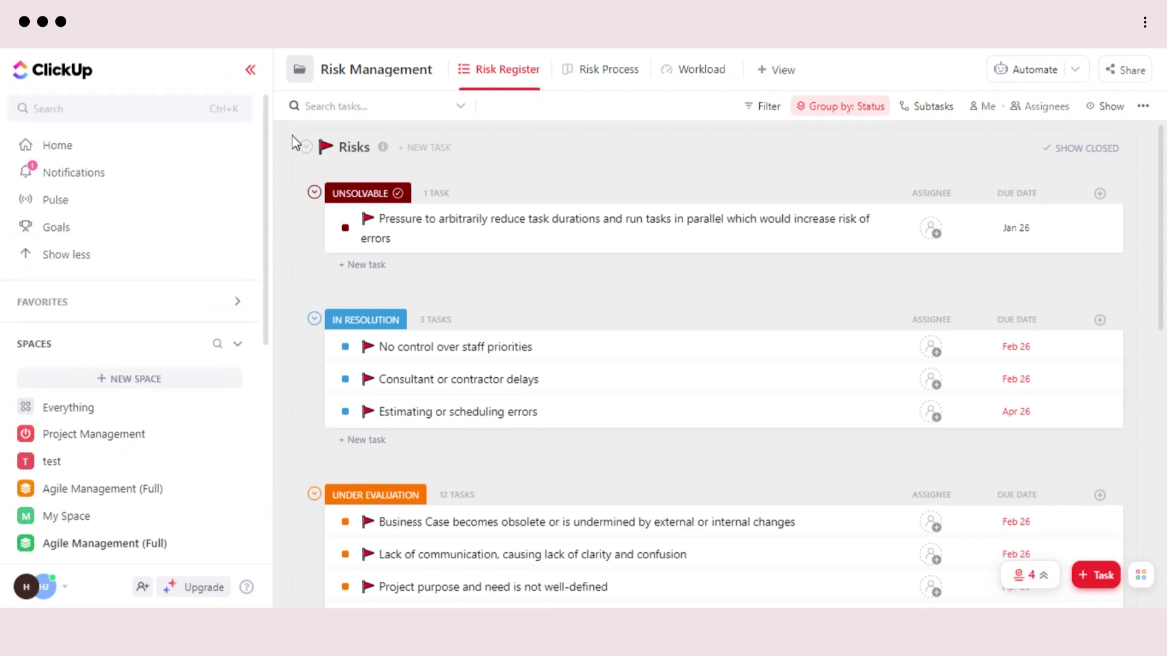